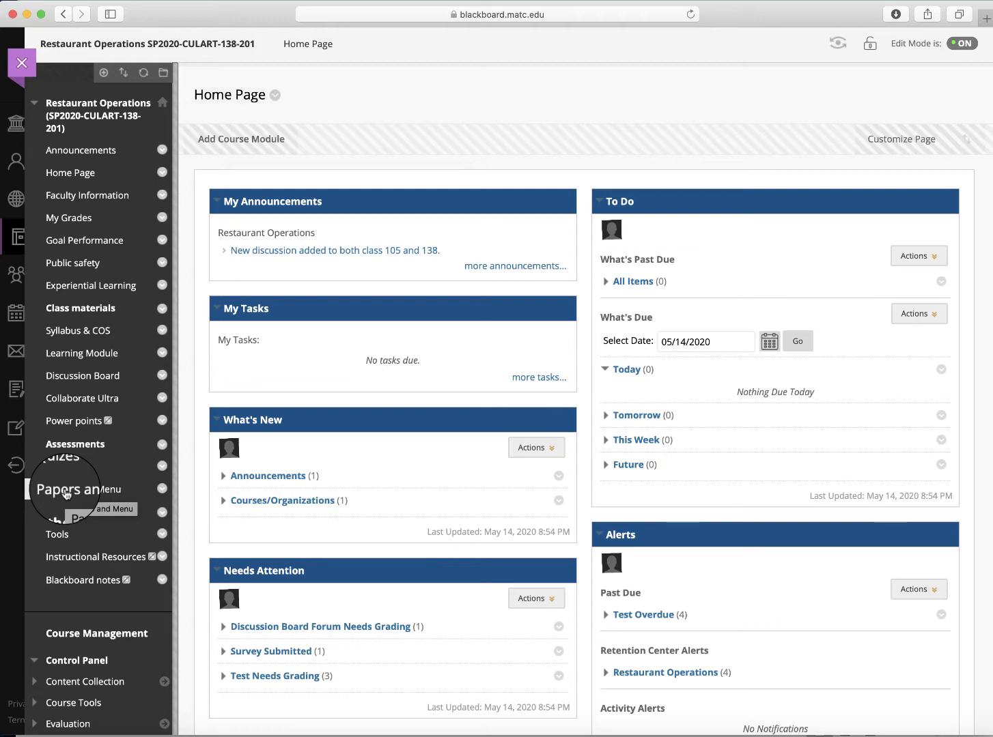
Step: Switch to the Excel assignment workbook and look through its Sales, Soup, Small Plate, Salad, Entree, Dessert and Beverage sheets
left_click(992, 254)
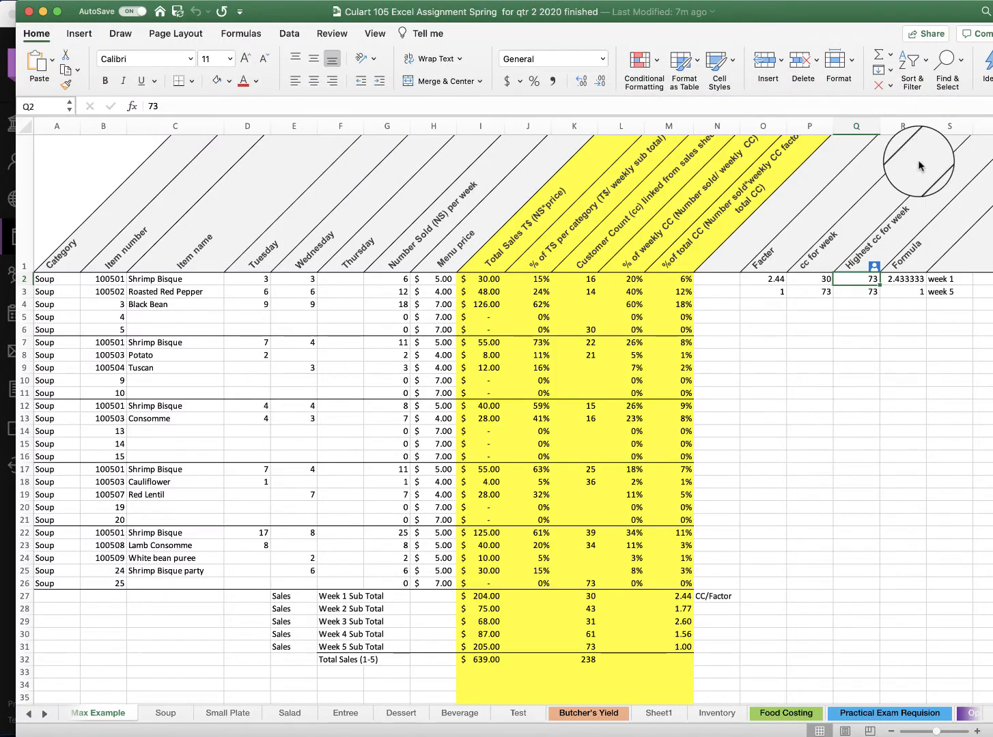
left_click(86, 713)
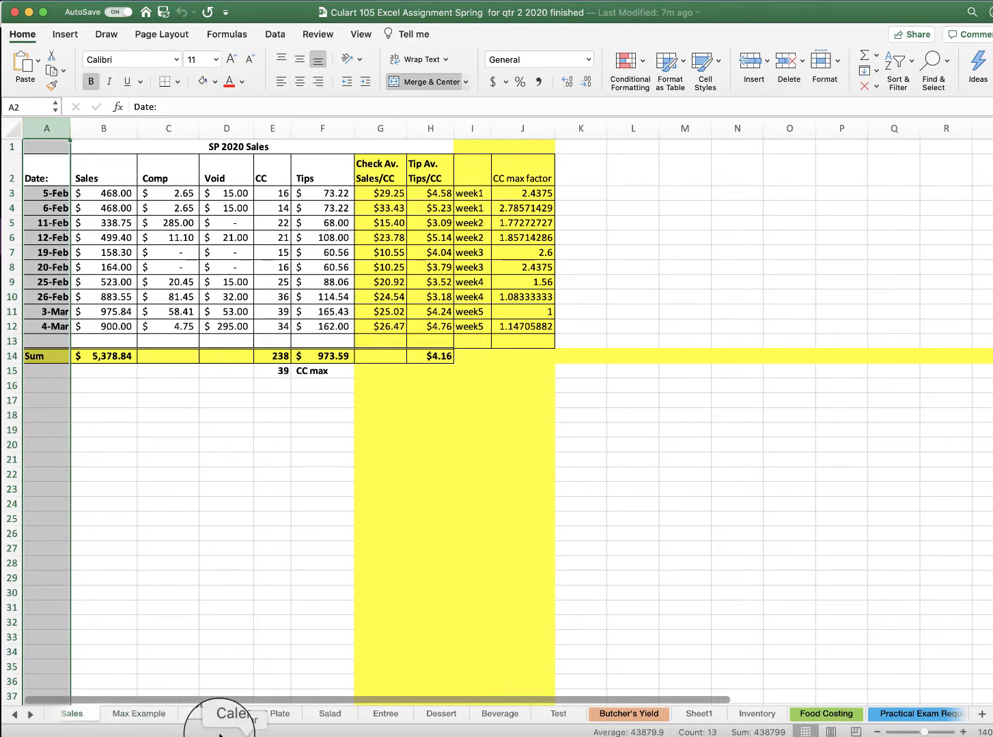
left_click(205, 713)
left_click(259, 715)
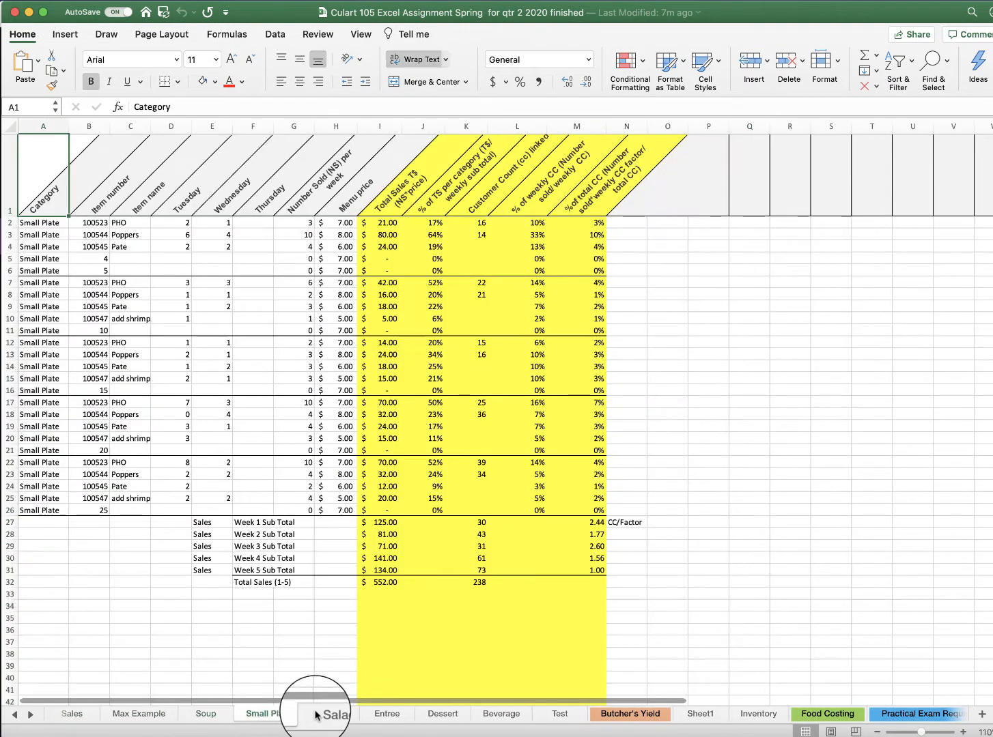
left_click(326, 715)
left_click(391, 715)
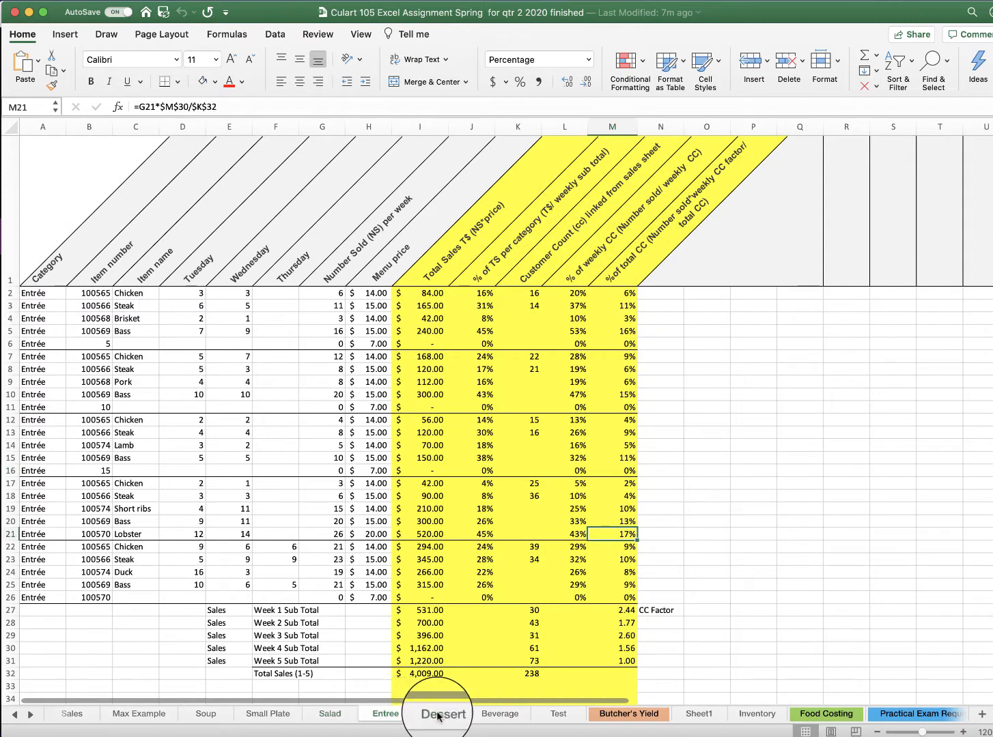
left_click(438, 714)
left_click(497, 715)
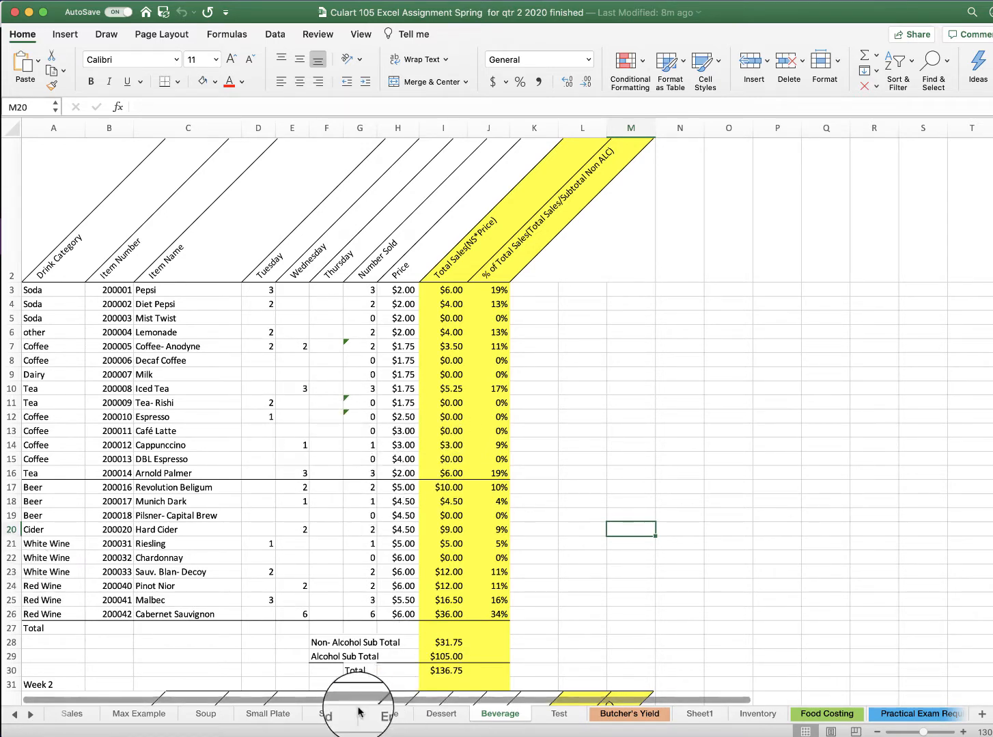
Step: Examine the Soup sheet's calculated columns with Show Formulas on, and return the sheet to displaying values
left_click(205, 714)
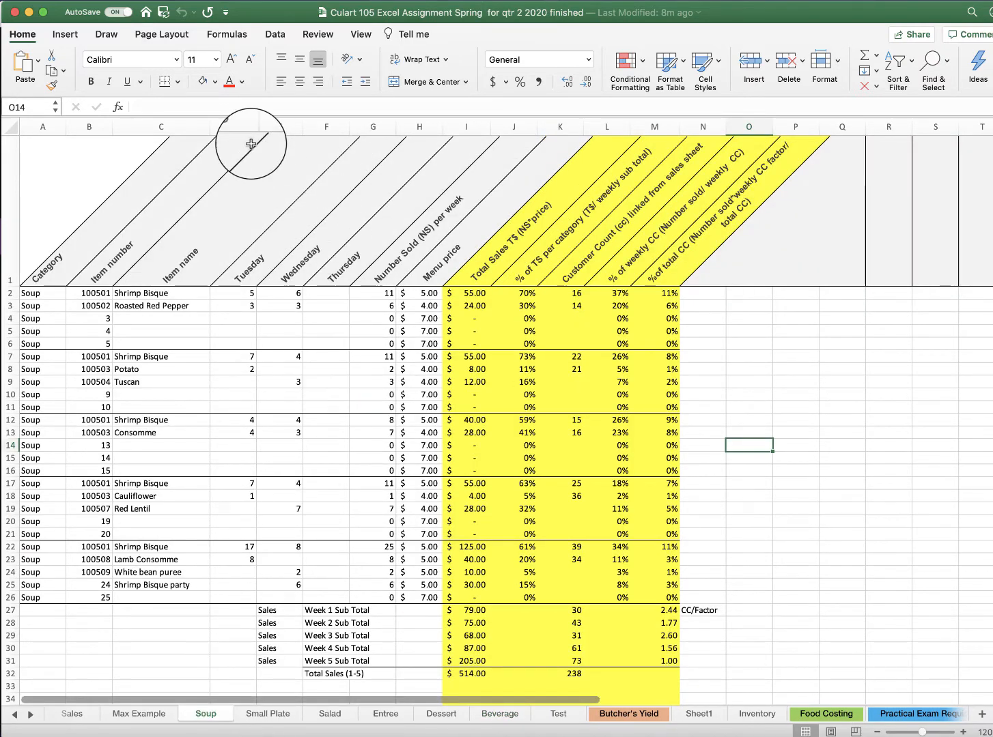
left_click(228, 34)
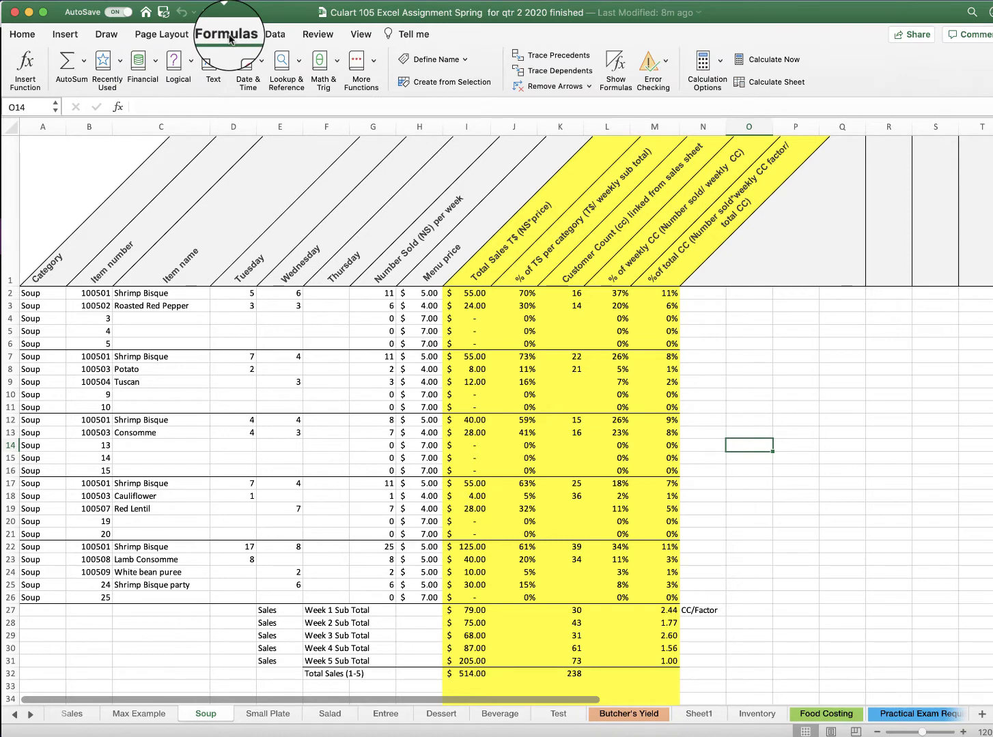
left_click(615, 68)
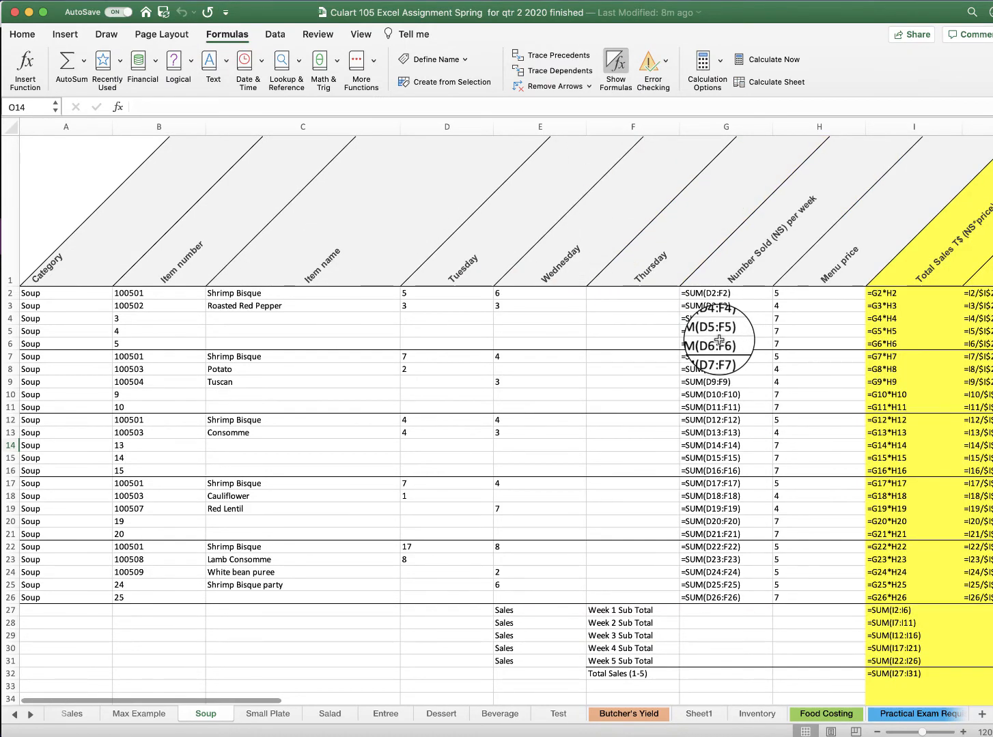
scroll(719, 321, "right", 4)
scroll(719, 339, "right", 6)
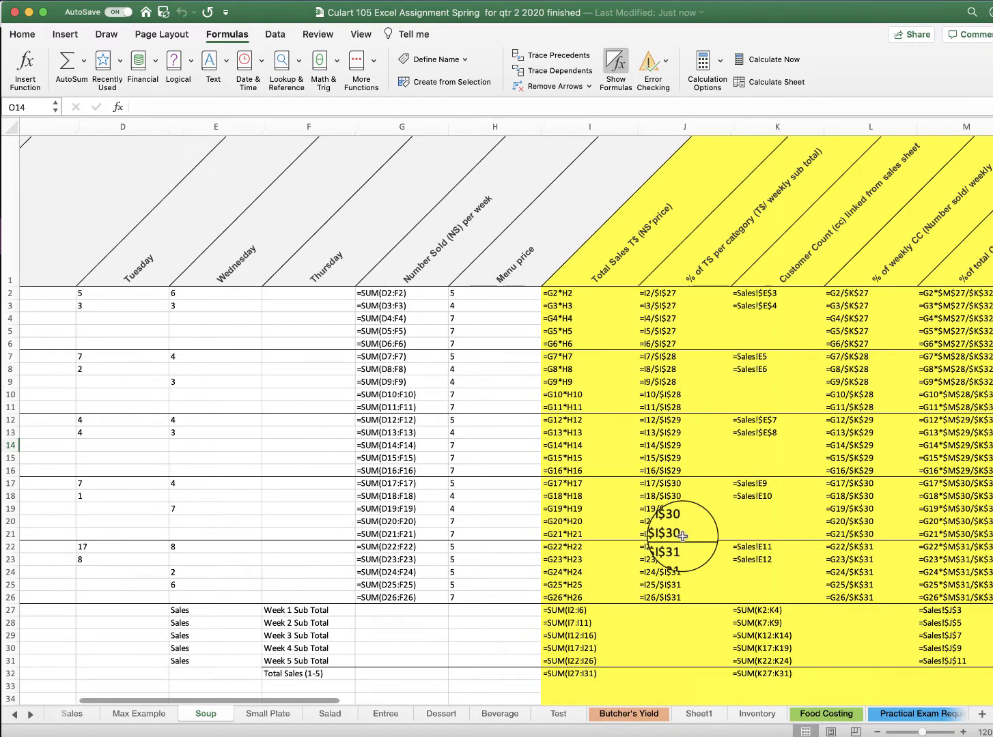
scroll(683, 537, "right", 3)
scroll(683, 537, "left", 4)
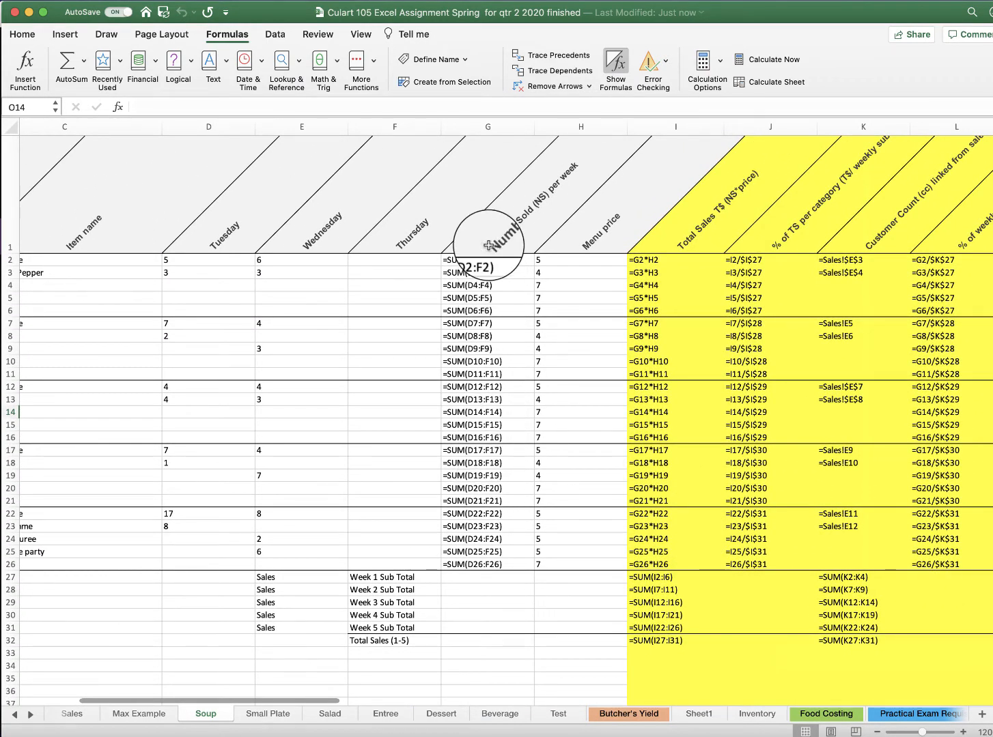
left_click(616, 67)
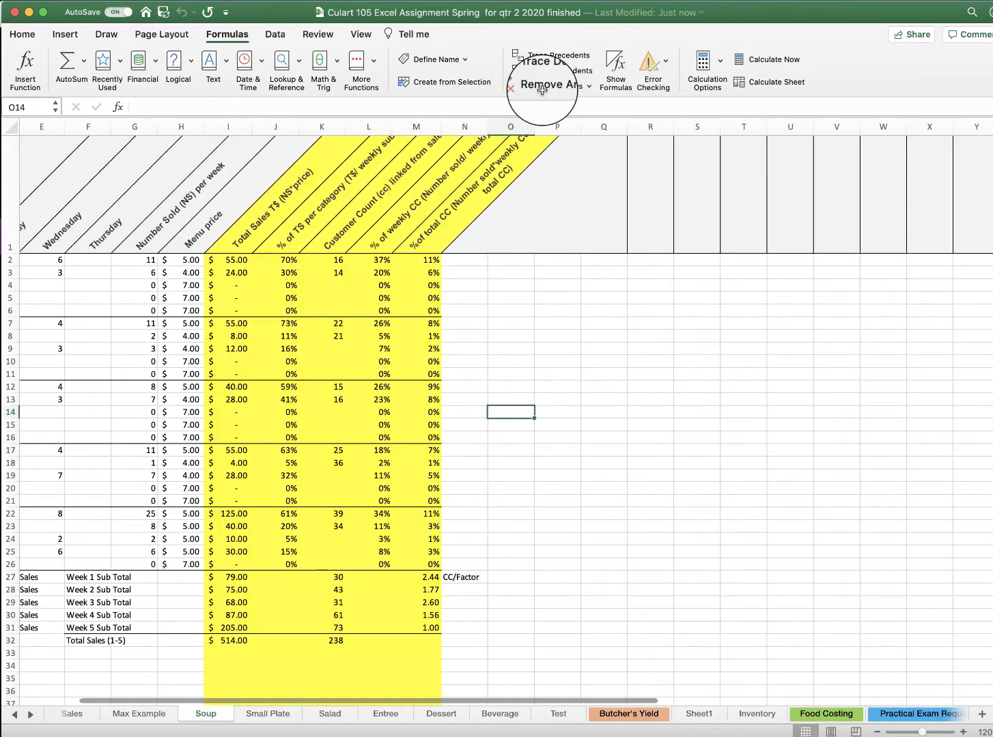
scroll(366, 328, "left", 5)
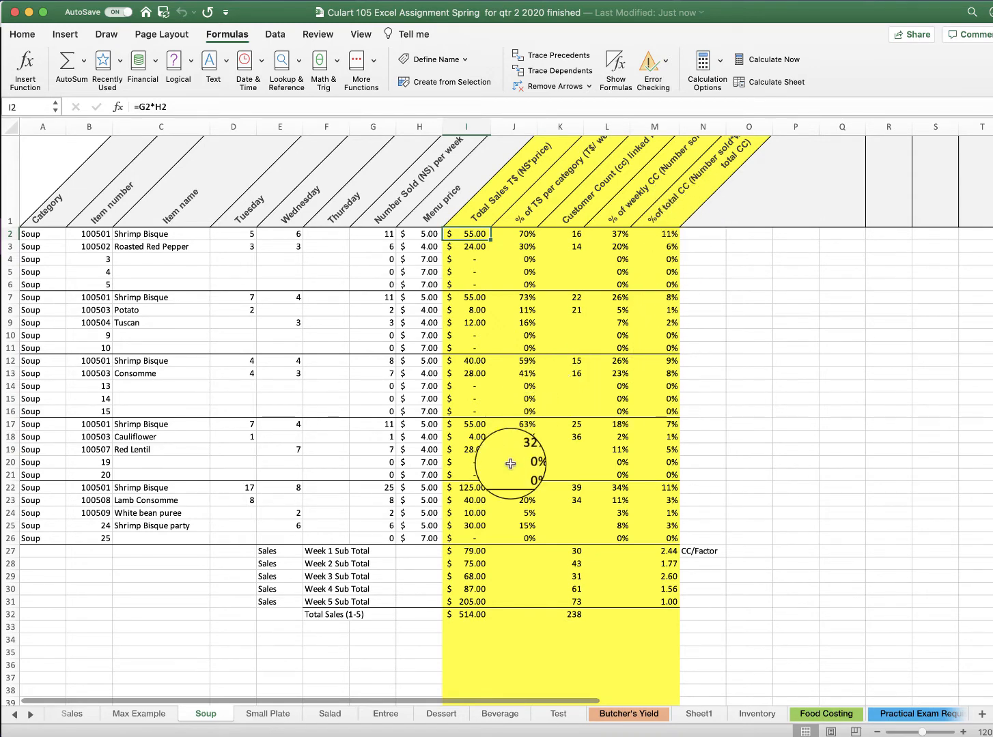
Step: On the Max Example sheet, examine the % of total CC formula in M2, the CC factors and the factor example beside the table
left_click(144, 715)
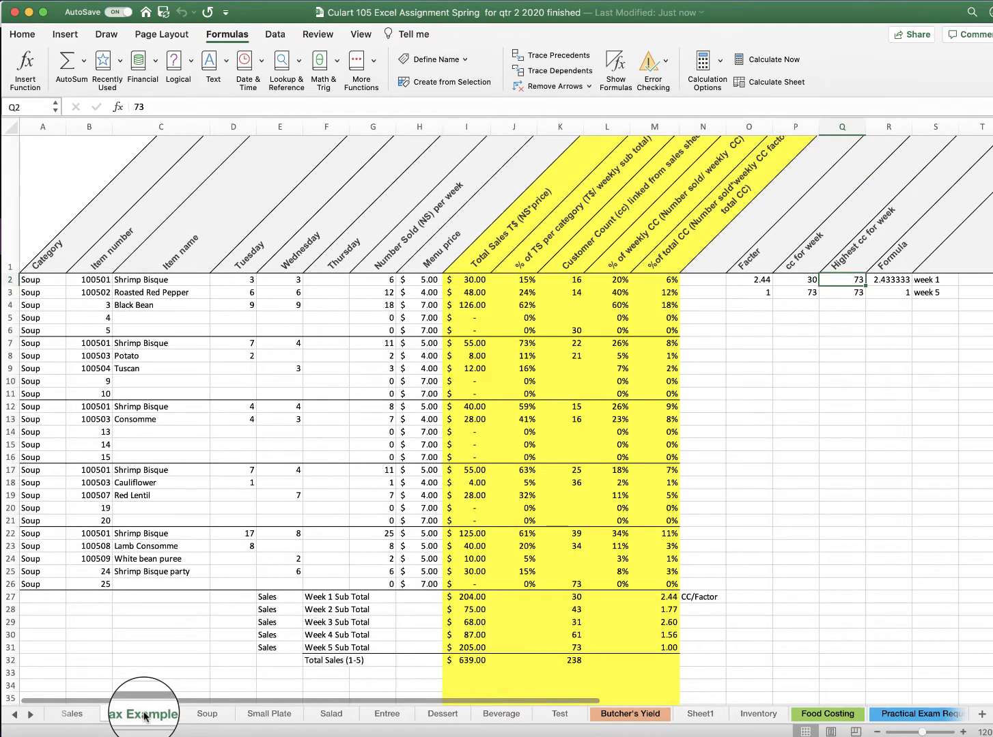
left_click(655, 280)
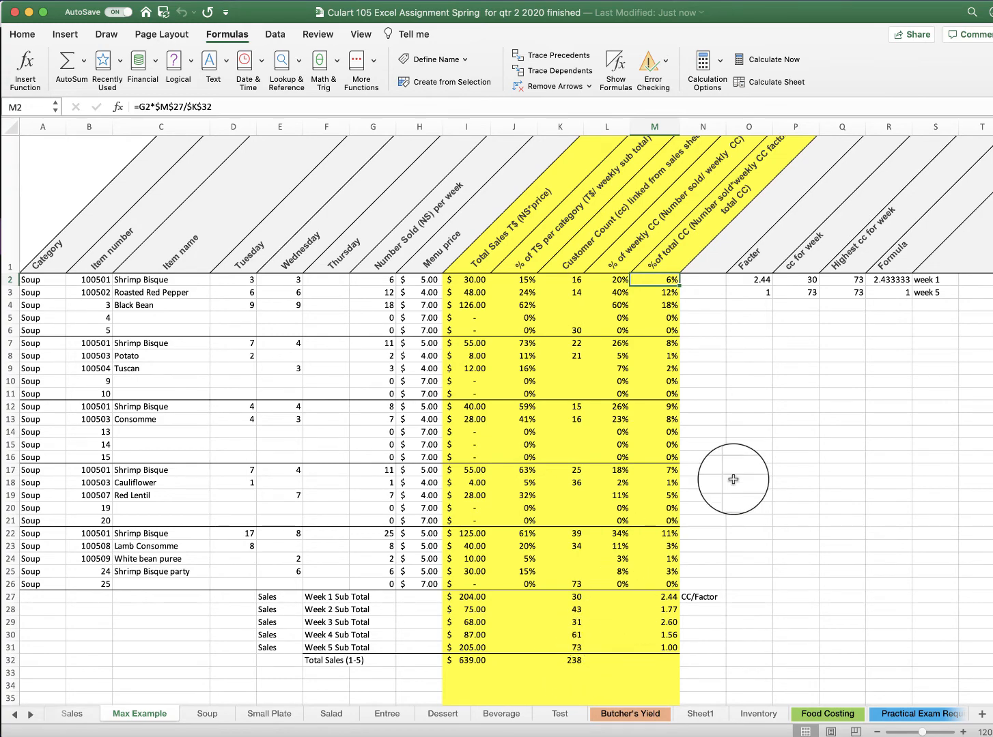
scroll(733, 479, "down", 1)
scroll(733, 480, "up", 2)
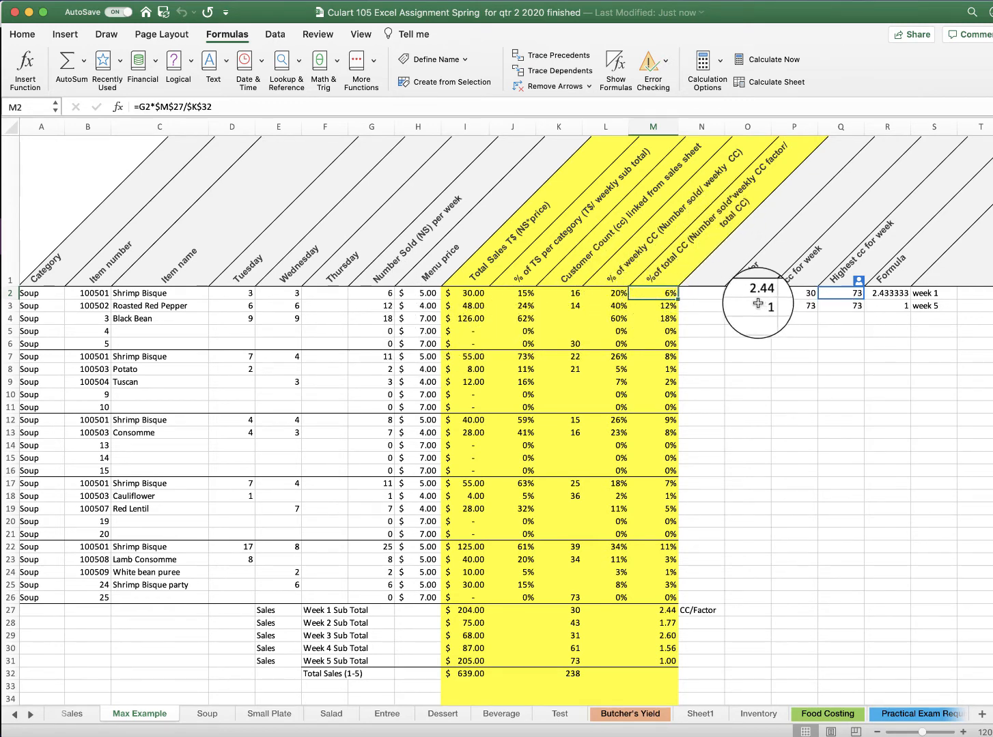
scroll(705, 346, "down", 2)
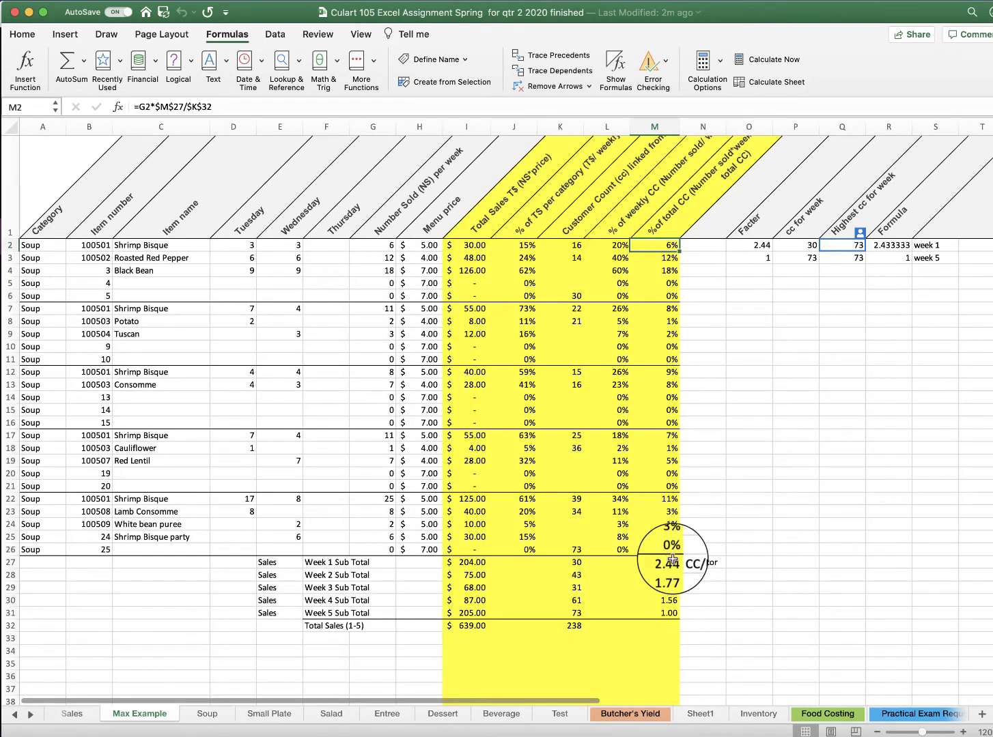
scroll(784, 300, "up", 1)
scroll(784, 300, "right", 1)
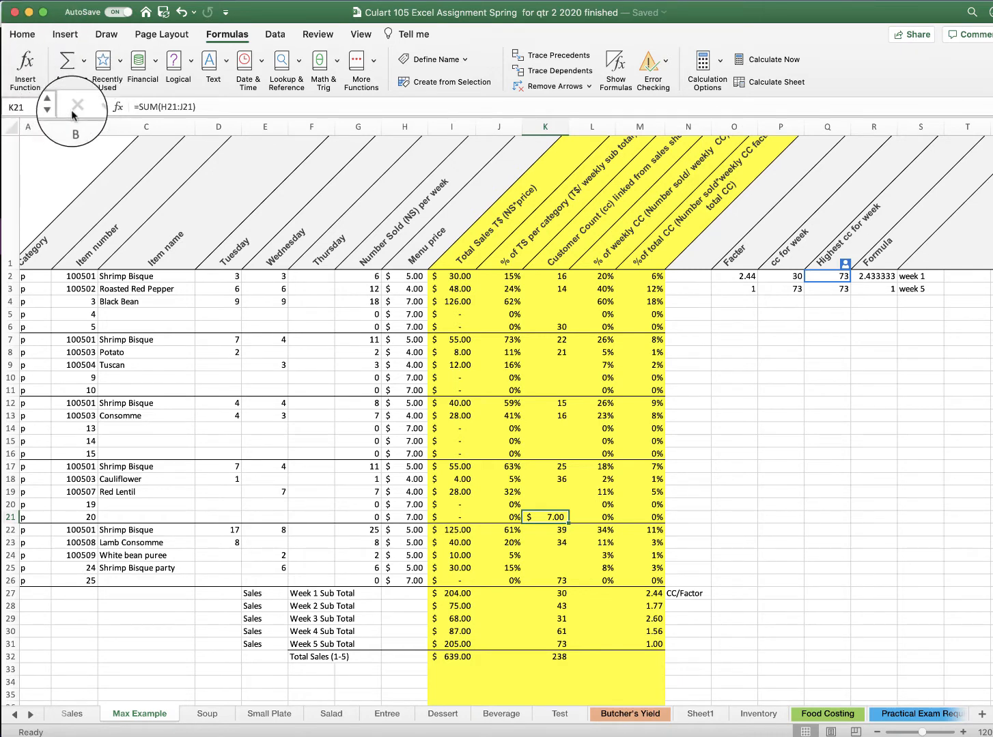
Step: Undo the sum of H21:J21 in K21 and enter =SUM(K17:K18) there with AutoSum
left_click(178, 13)
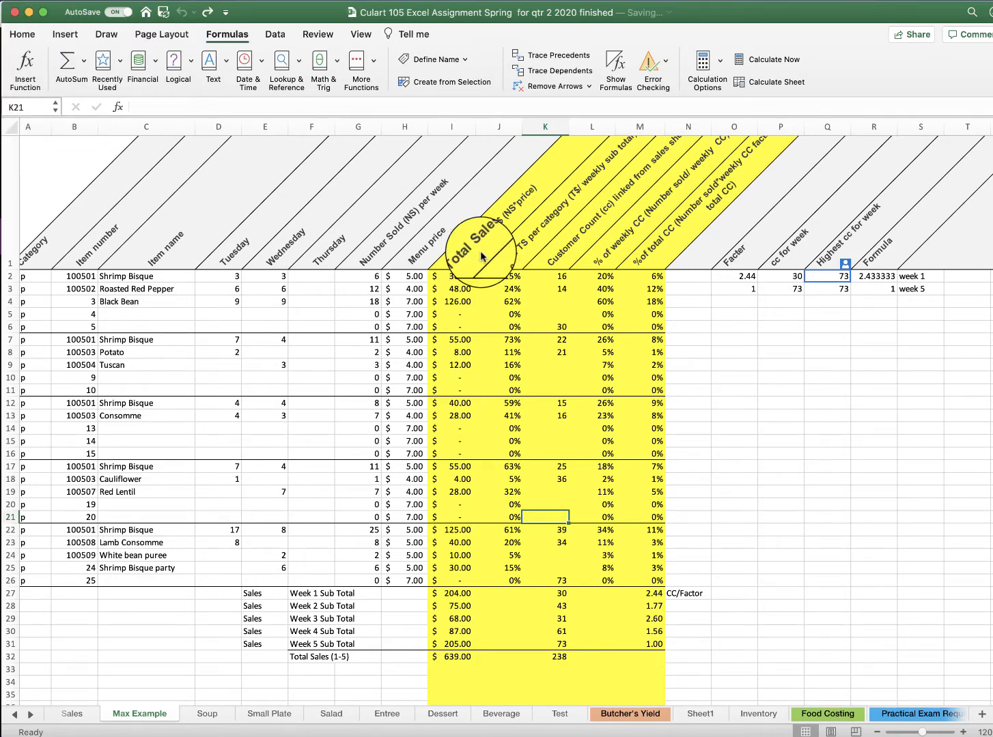
left_click(67, 63)
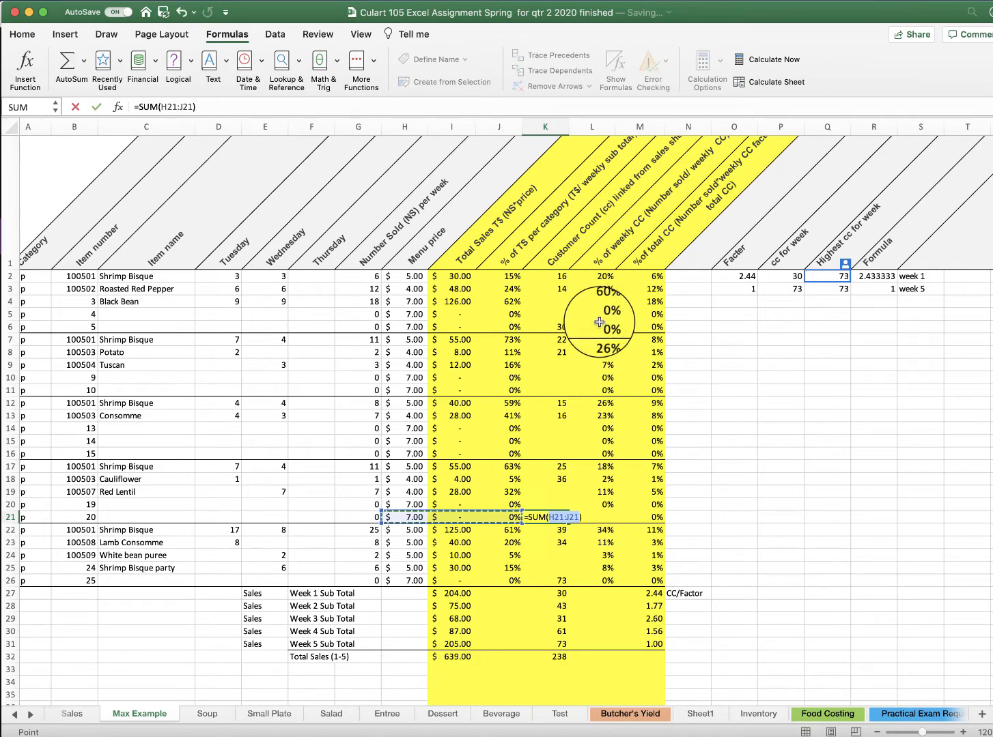
left_click_drag(550, 466, 554, 476)
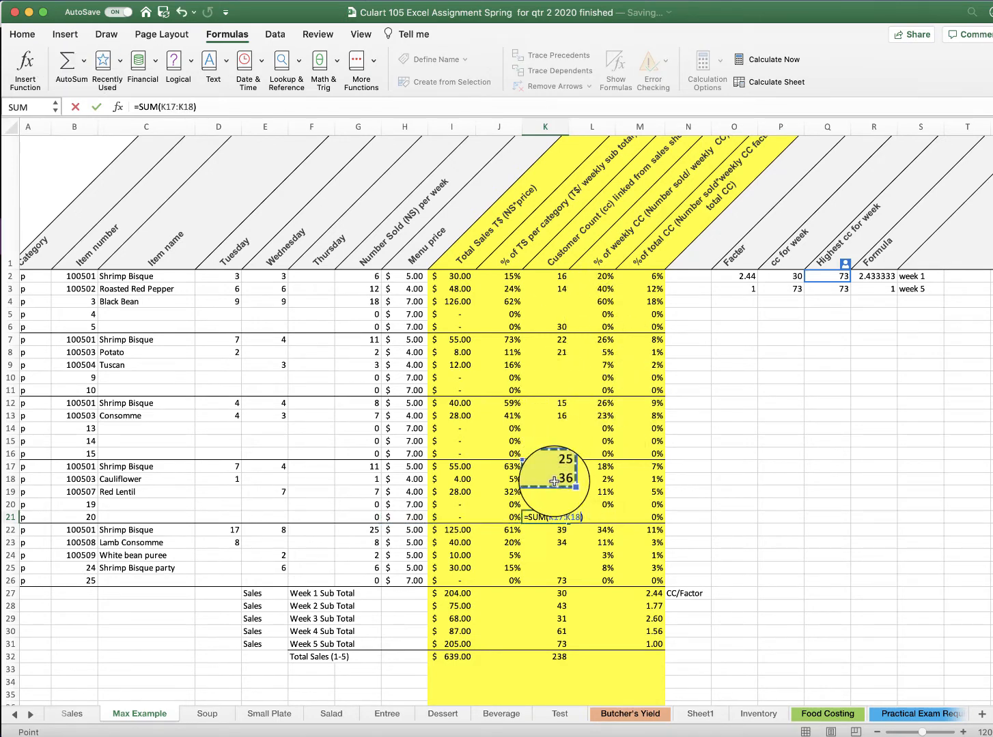
key("Return")
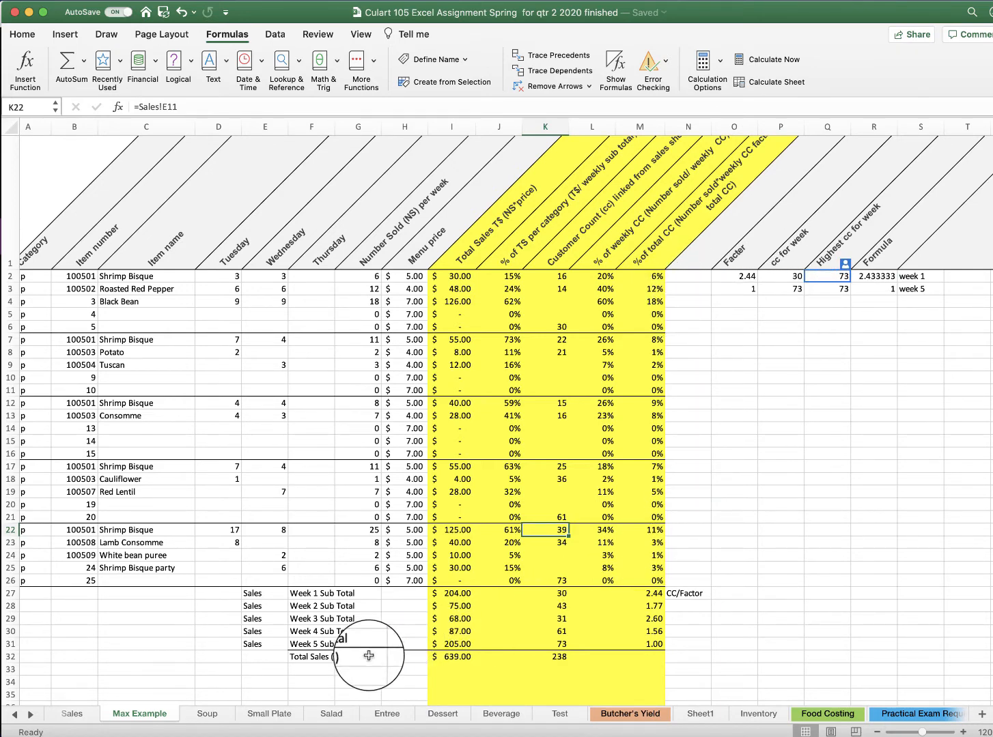
Step: Look through the Soup, Small Plate, Salad and Entree sheets to compare the dishes' sales figures
left_click(207, 714)
left_click(262, 713)
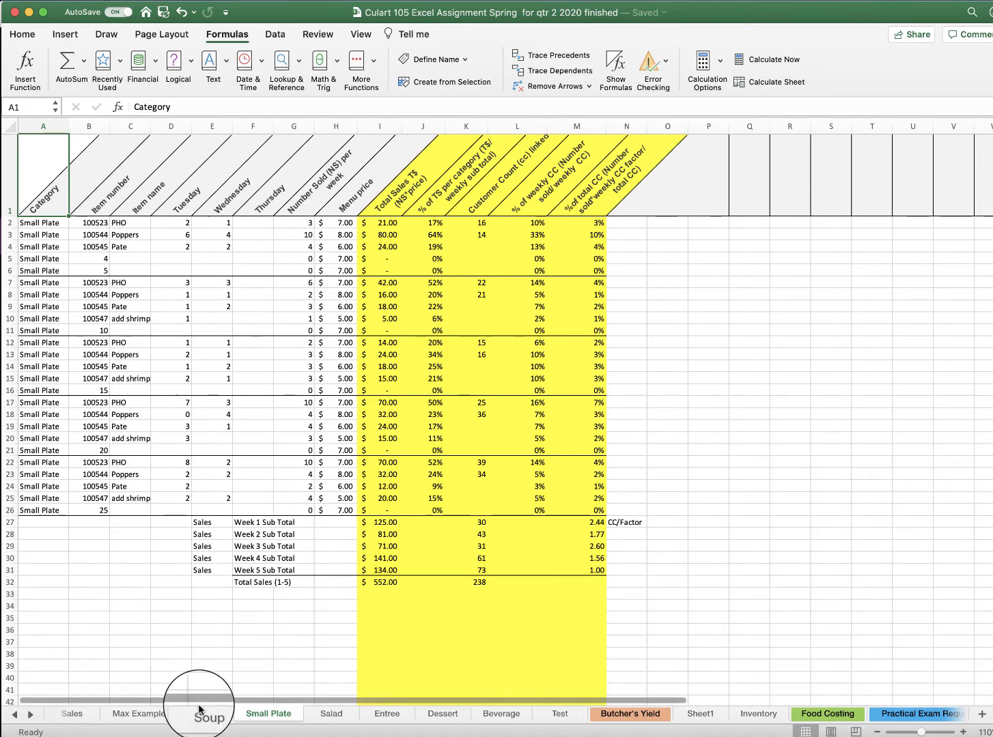
left_click(329, 715)
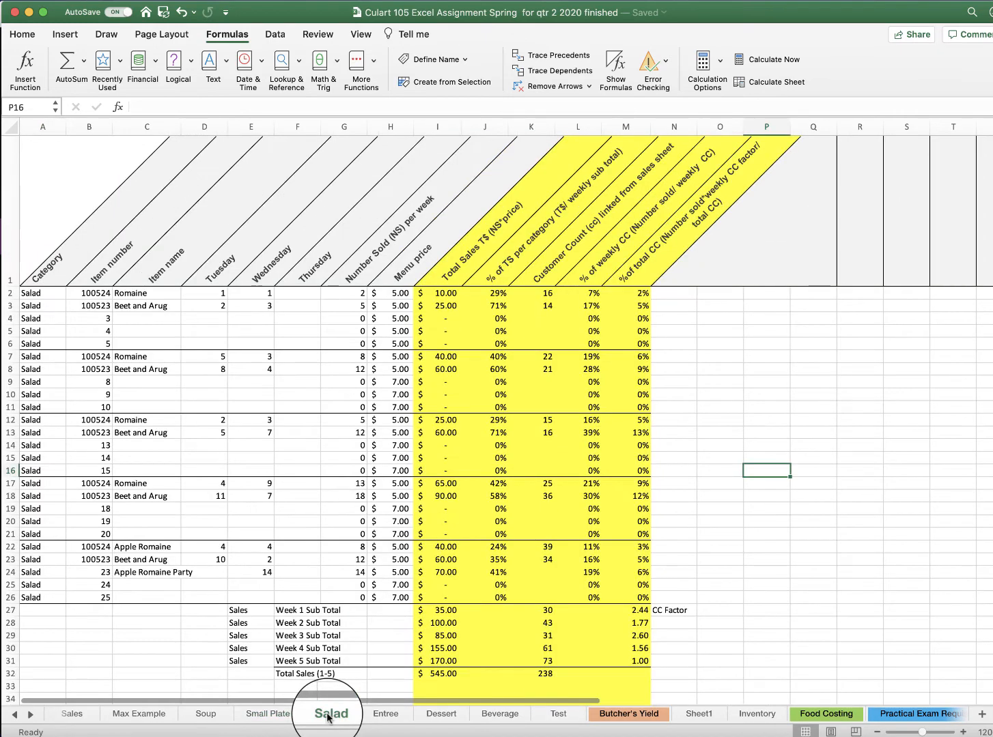
left_click(386, 714)
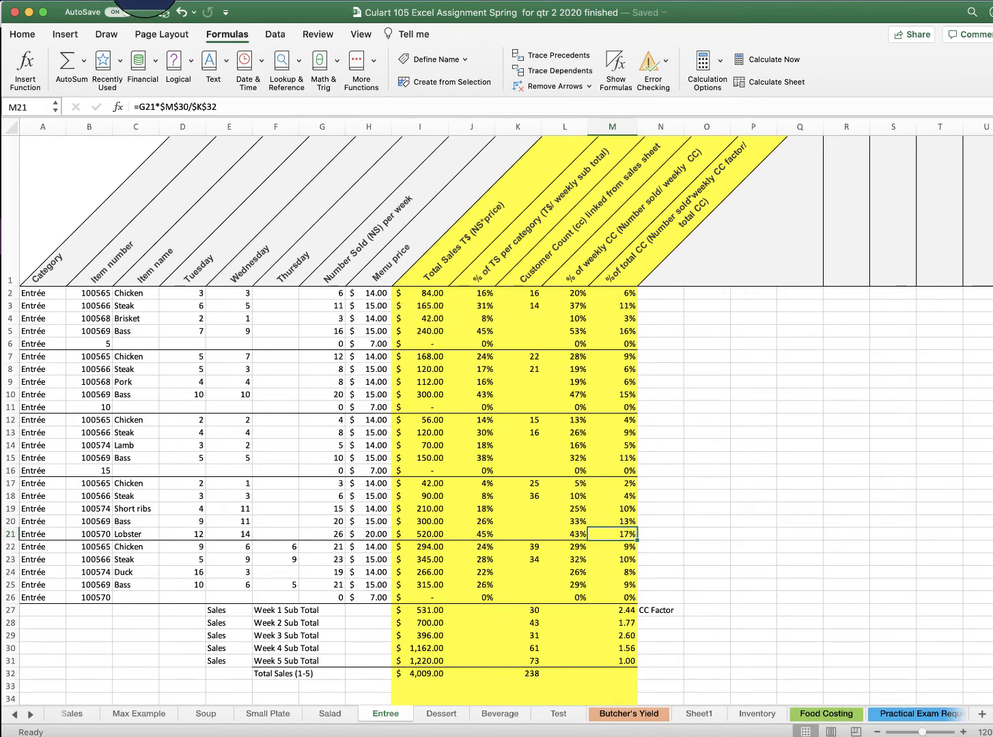
Step: Switch to Blackboard in the browser and open the Restaurant Operations course's Papers and Menu page
left_click(28, 12)
scroll(381, 295, "down", 3)
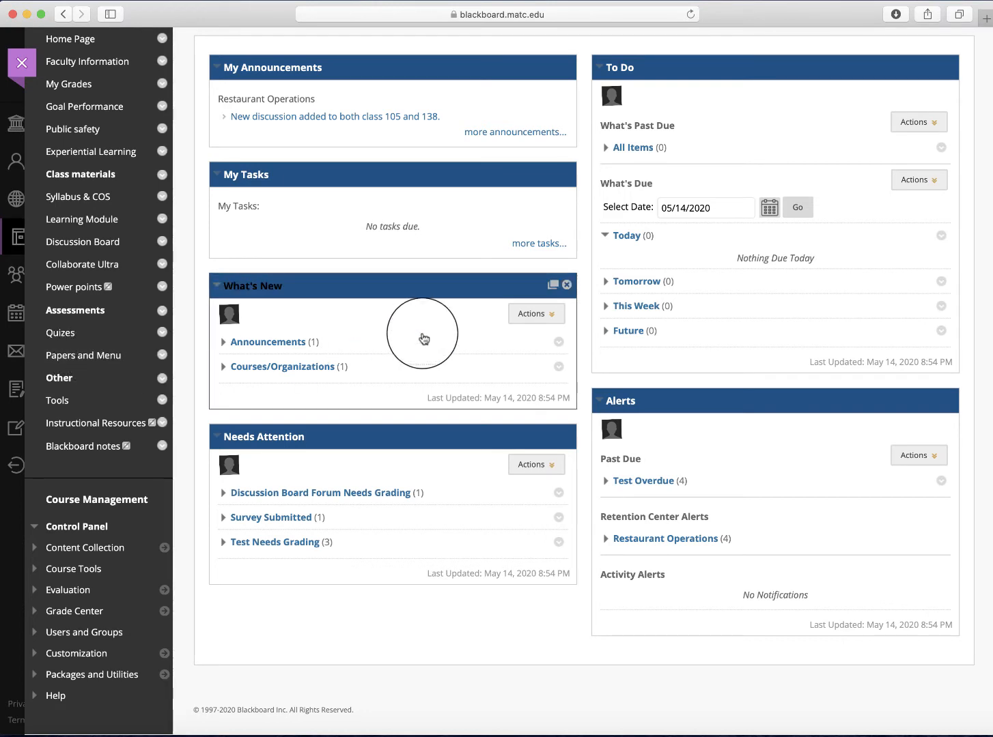
left_click(87, 355)
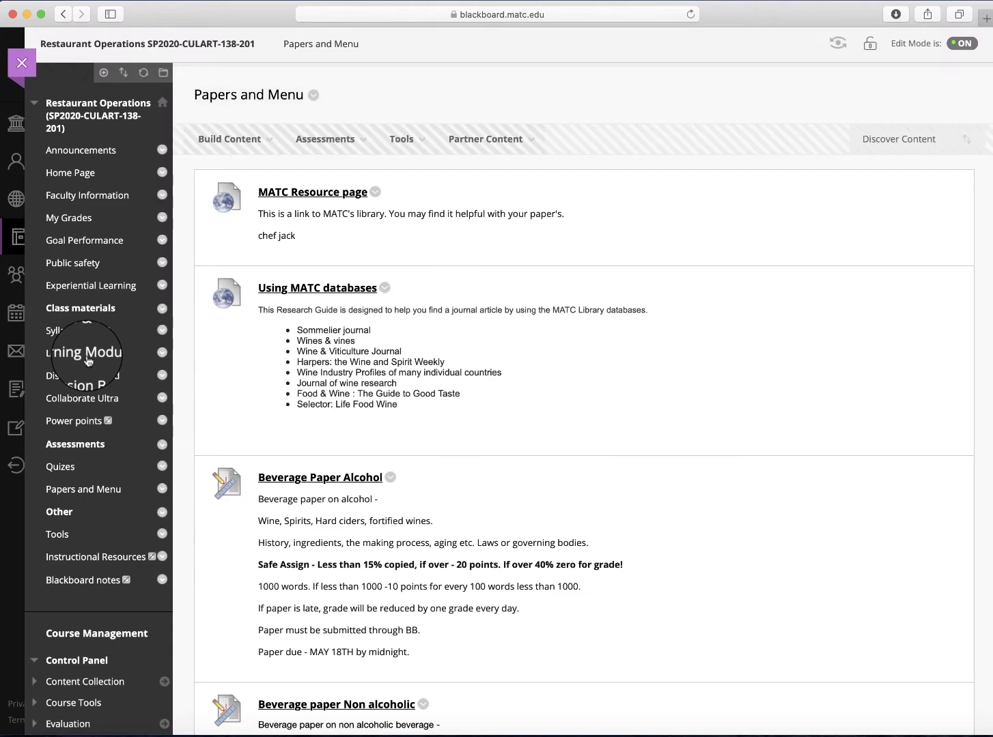
Step: Read through the beverage paper and menu project assignments, and open the attached Menu Project 2018.png
scroll(434, 307, "down", 2)
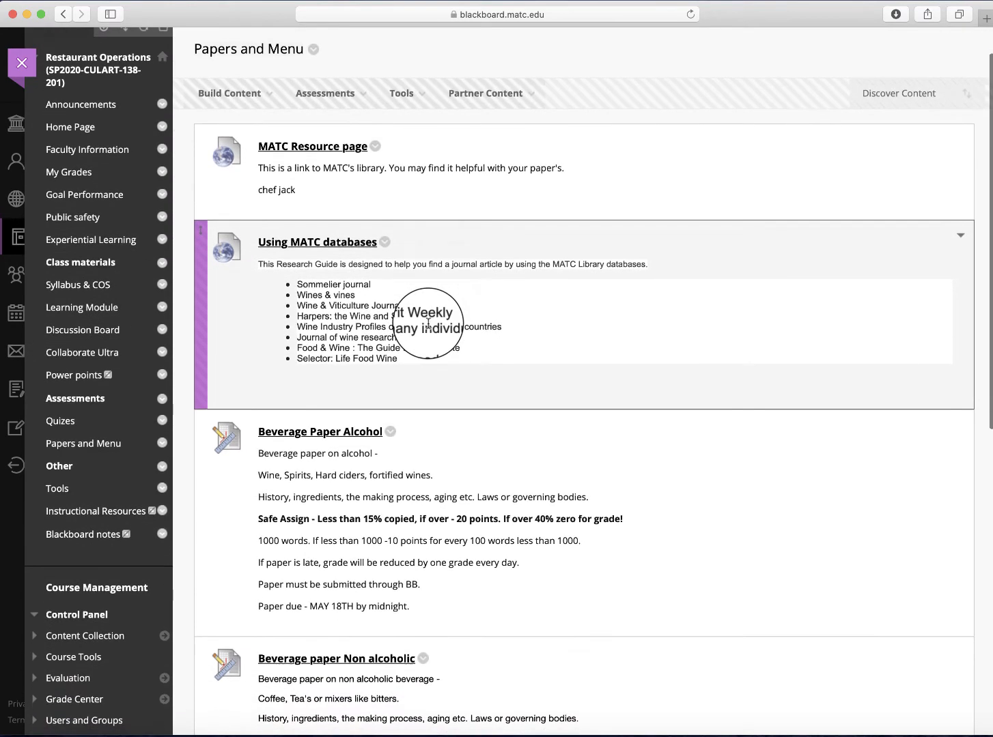
scroll(295, 484, "down", 4)
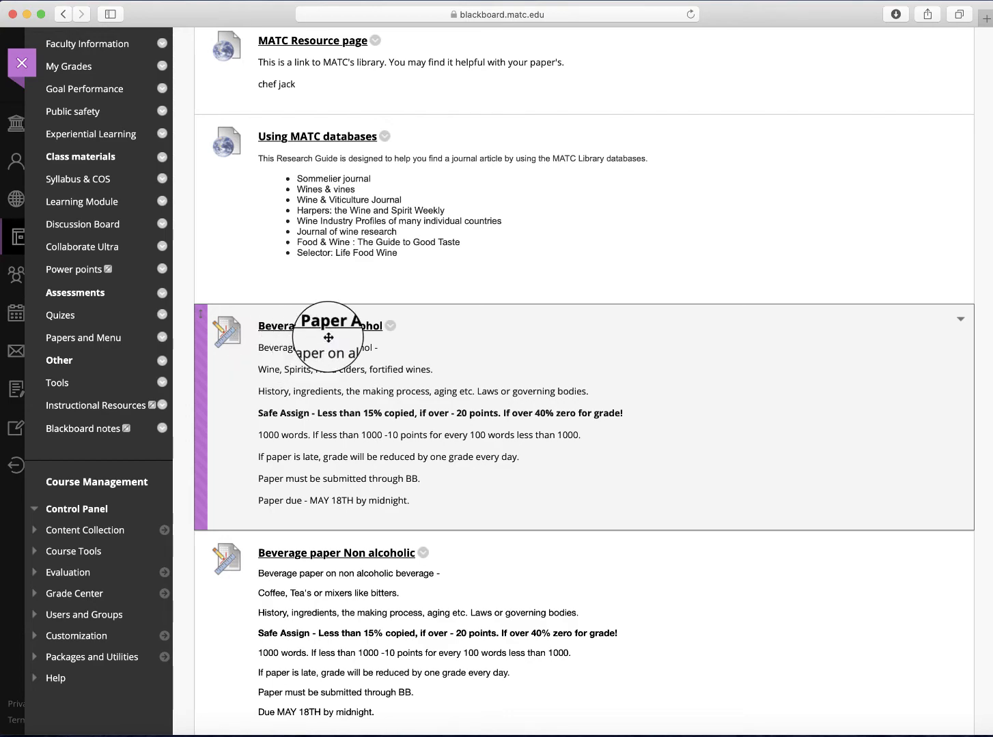
scroll(316, 615, "down", 2)
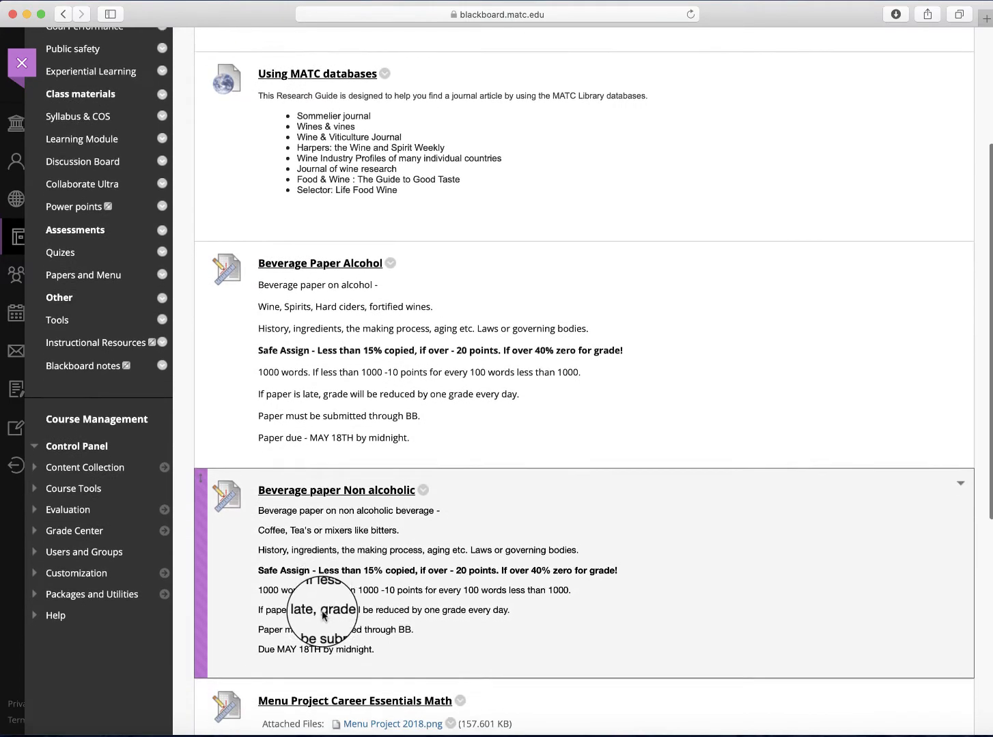
scroll(323, 598, "down", 2)
scroll(323, 598, "down", 5)
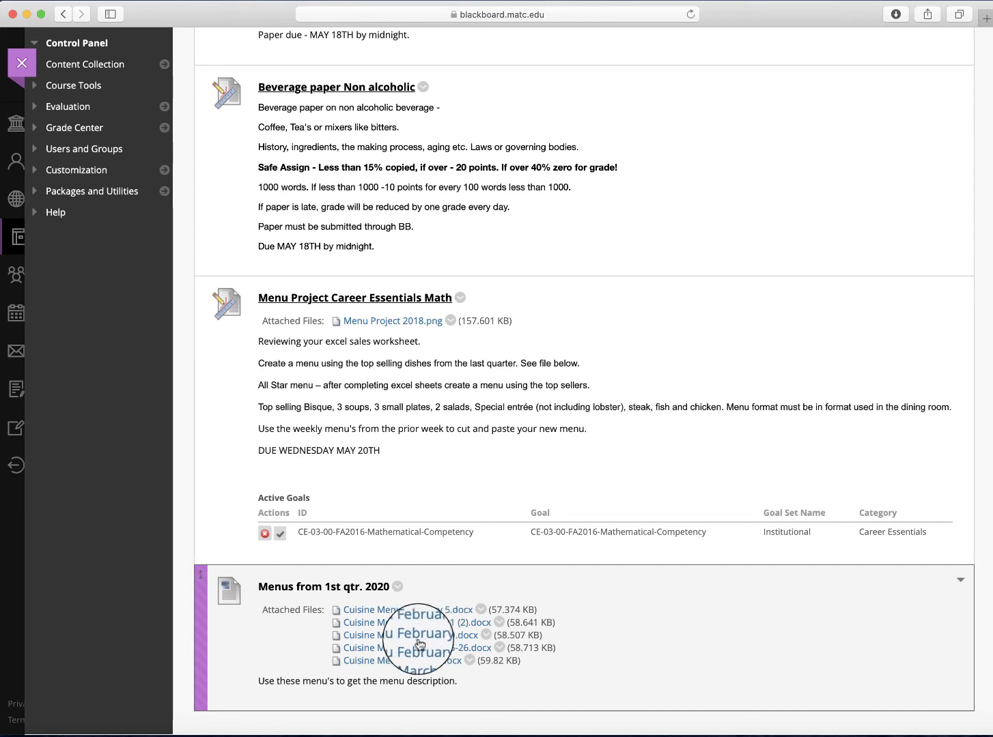
left_click(404, 323)
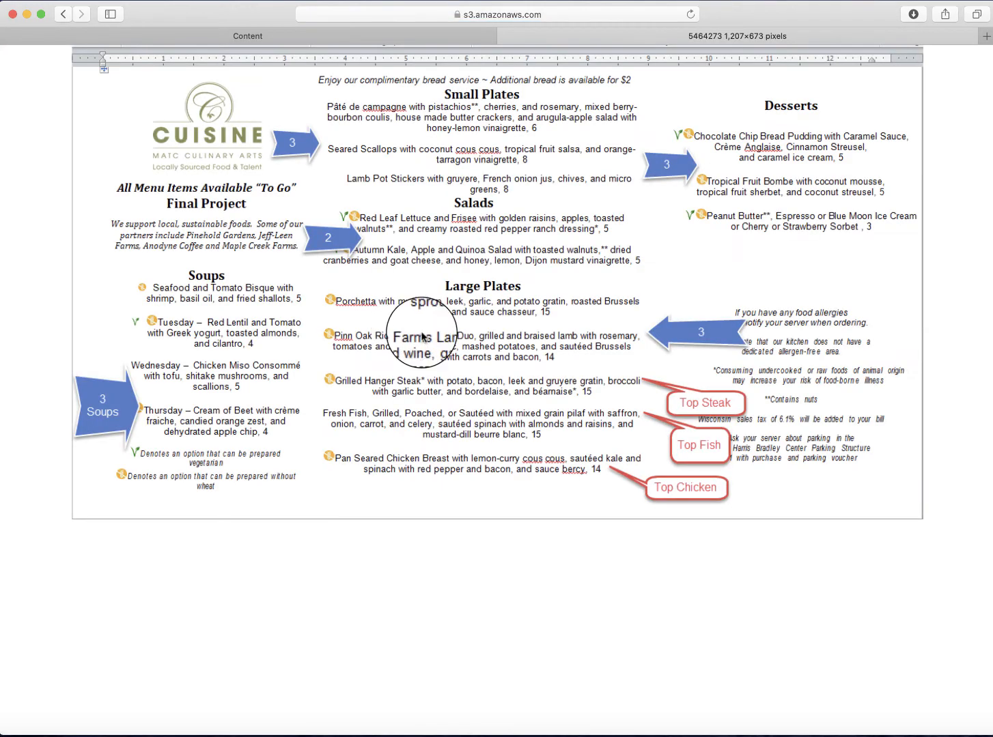